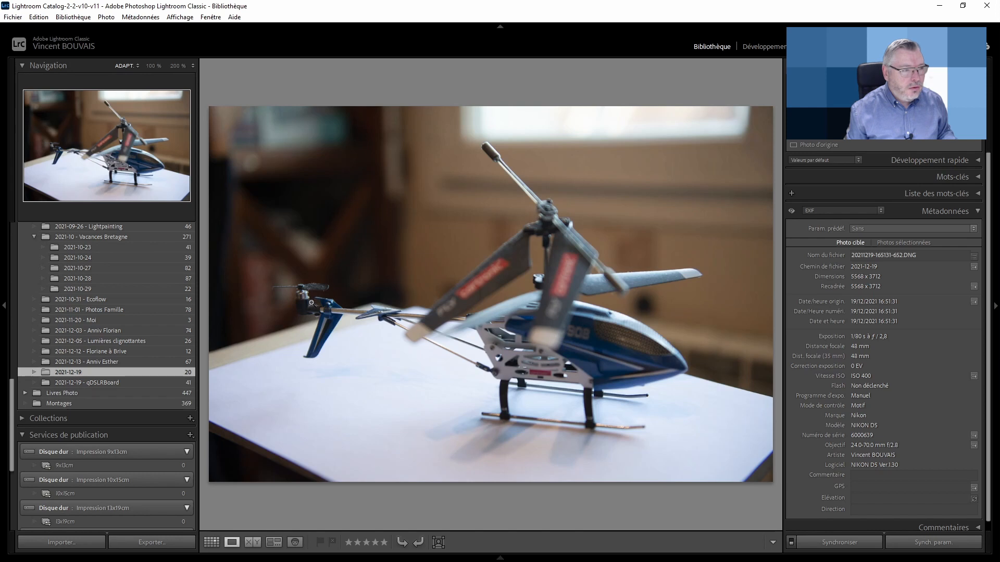
# Step: Browse the helicopter photo series one image at a time to examine how the focus shifts from tail to rotor blade
pyautogui.press('Right')
pyautogui.press('Right')
pyautogui.press('Right')
pyautogui.press('Right')
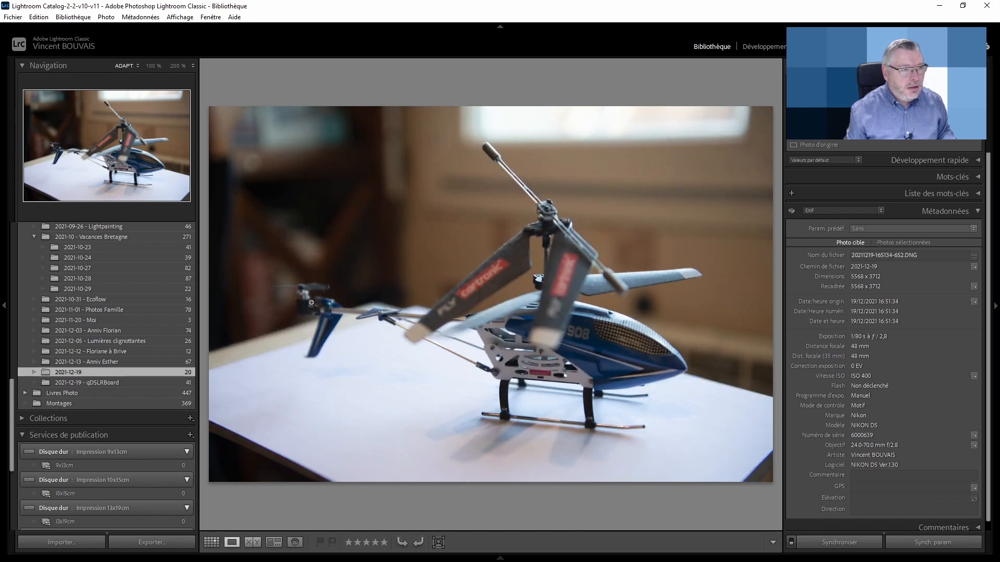
pyautogui.press('Right')
pyautogui.press('Right')
pyautogui.press('Right')
pyautogui.press('Right')
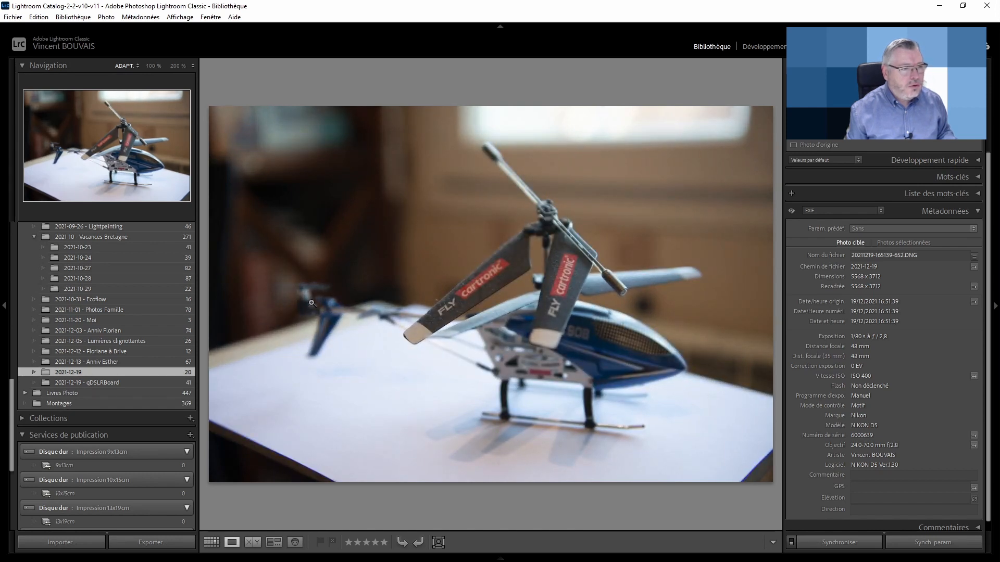
pyautogui.press('Right')
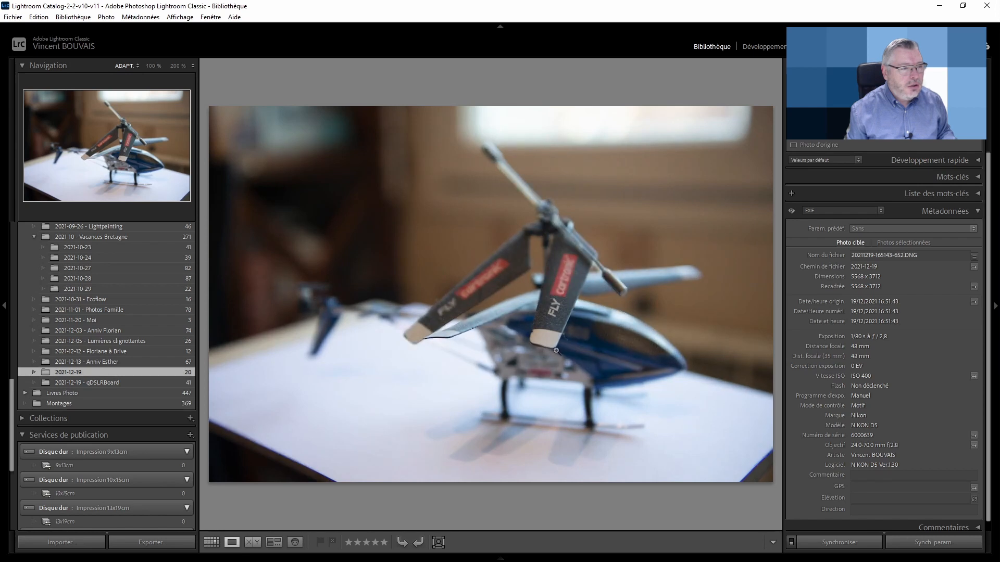
pyautogui.press('Right')
pyautogui.press('Left')
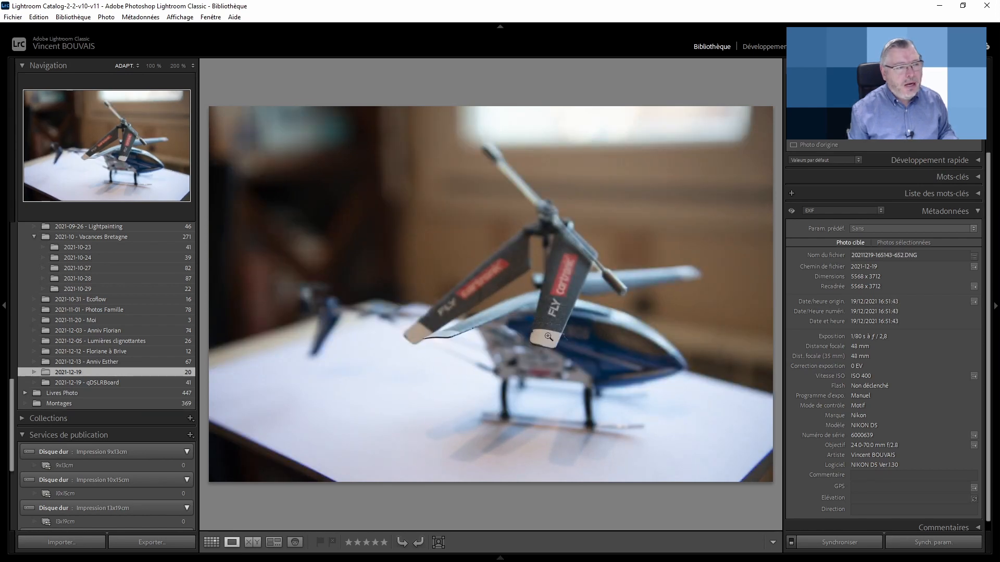
pyautogui.press('g')
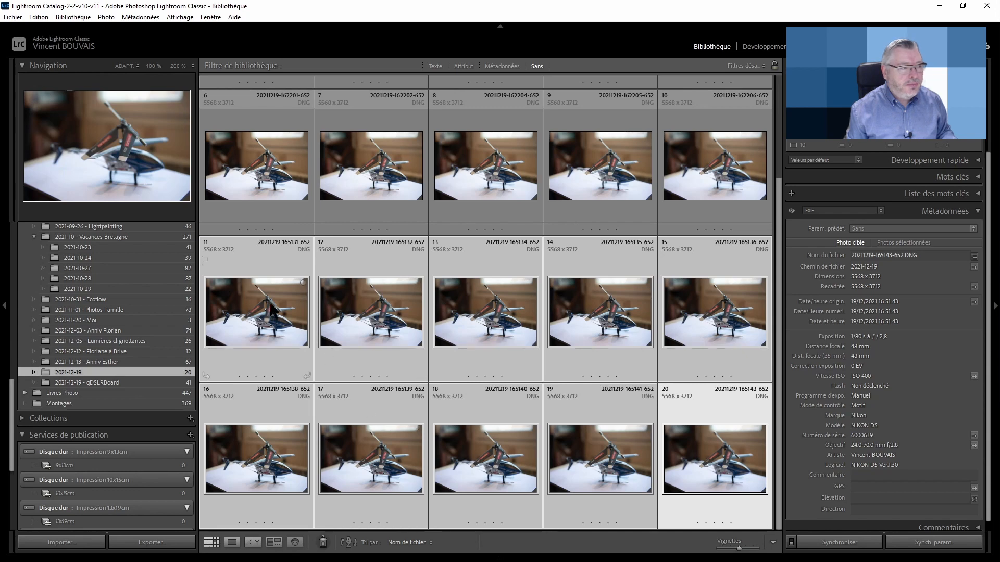
pyautogui.click(271, 309)
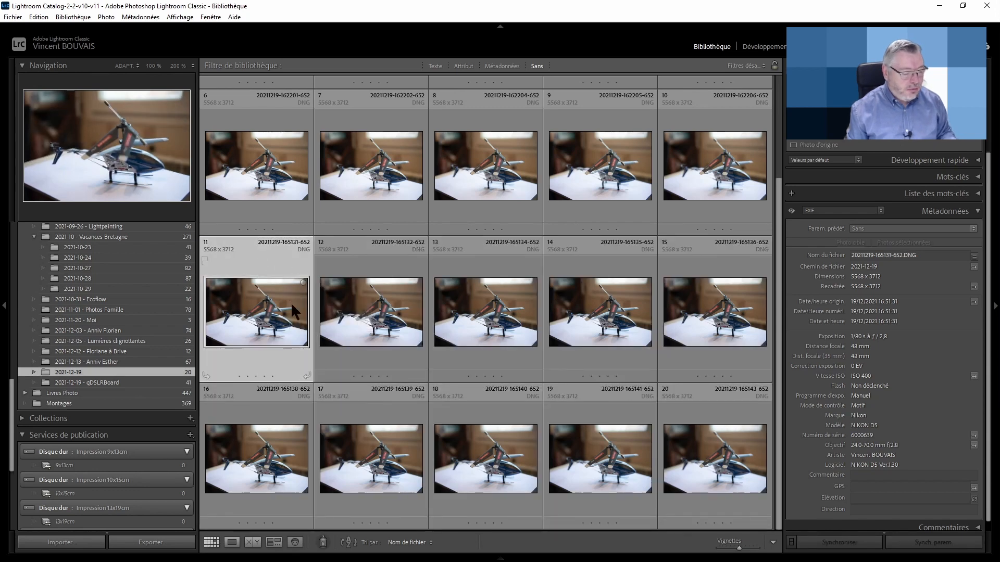
pyautogui.keyDown('shift'); pyautogui.click(712, 460); pyautogui.keyUp('shift')
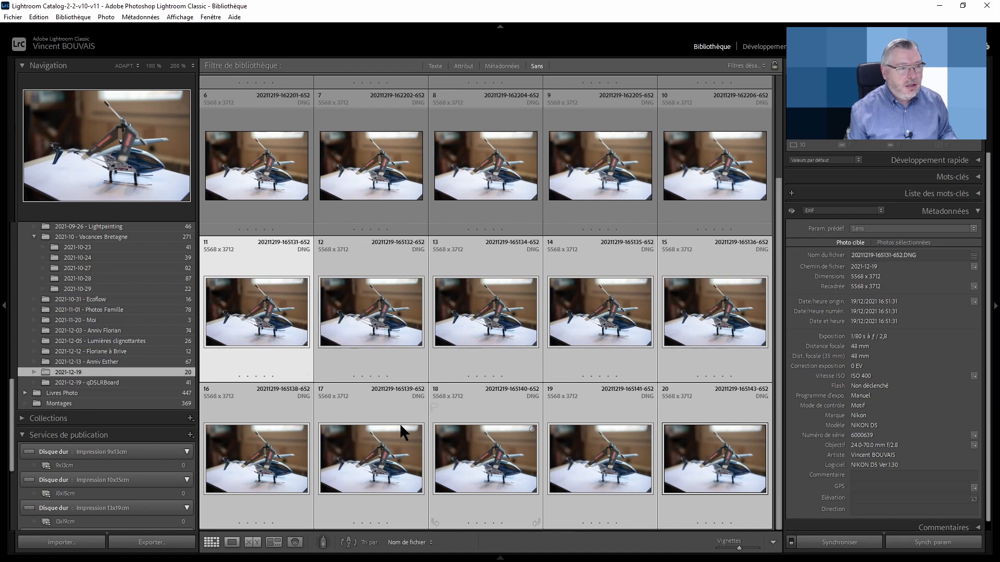
pyautogui.rightClick(243, 298)
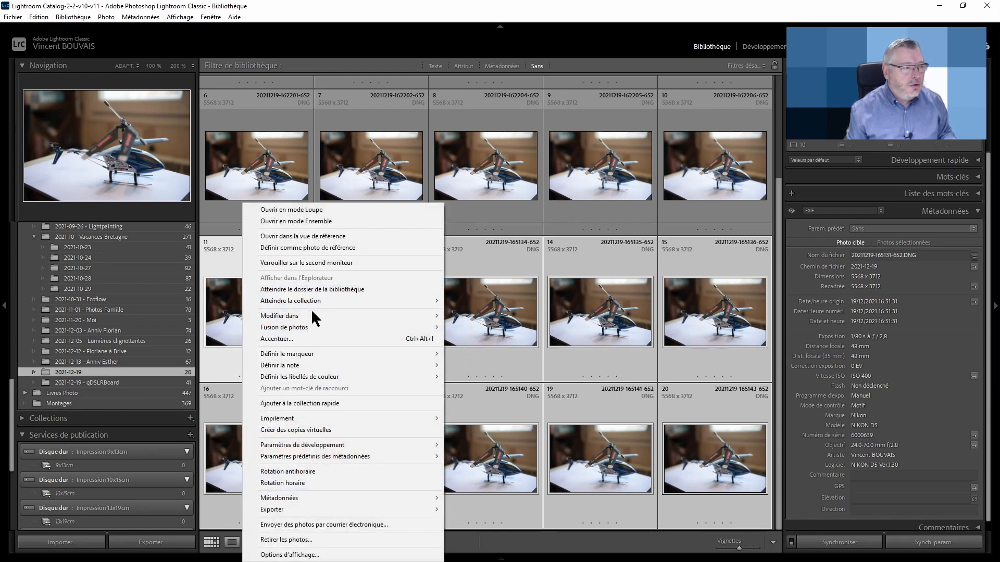
pyautogui.moveTo(307, 317)
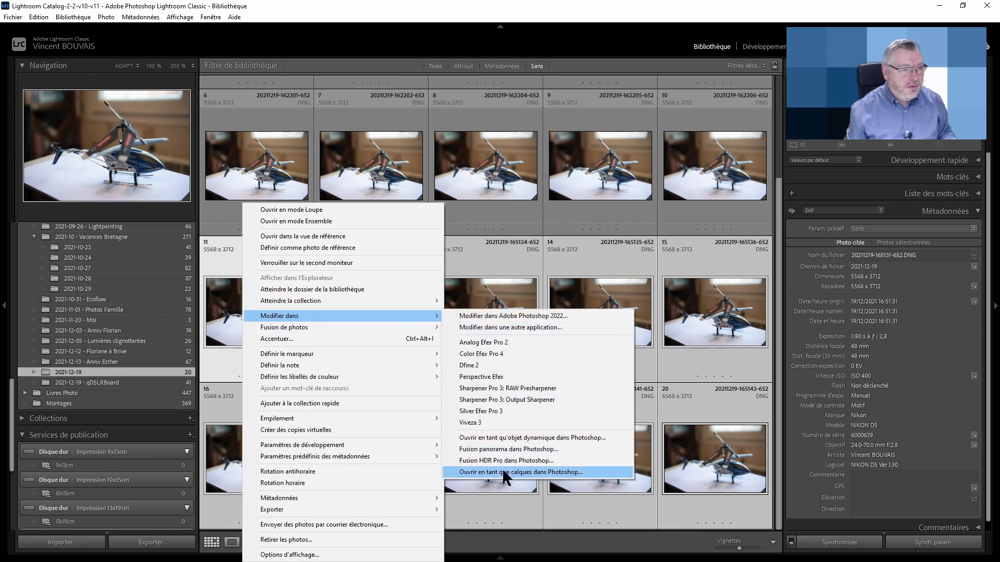
pyautogui.click(532, 473)
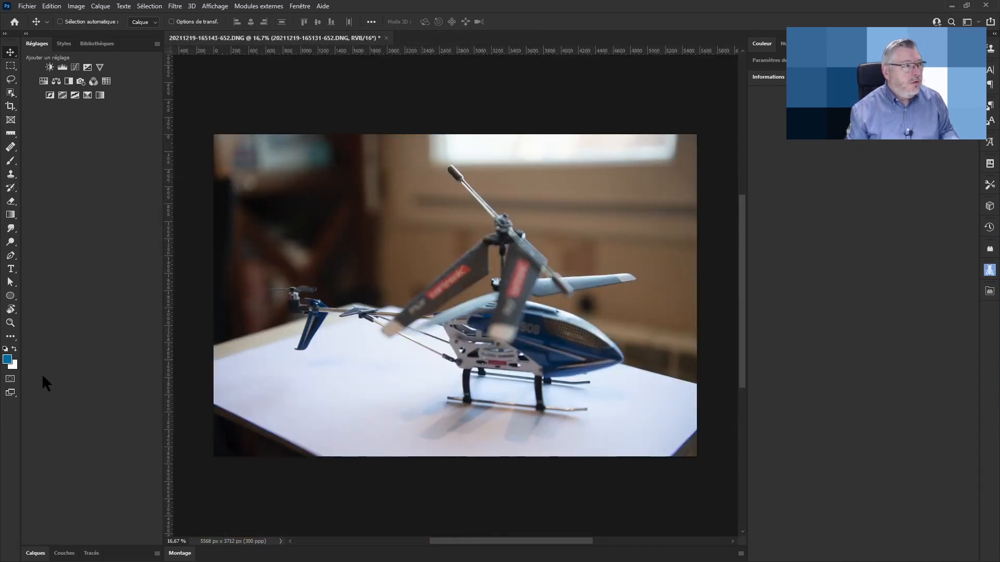
# Step: Display the layer stack, hide the upper layers one after another to compare their focus, and make them all visible again
pyautogui.click(36, 553)
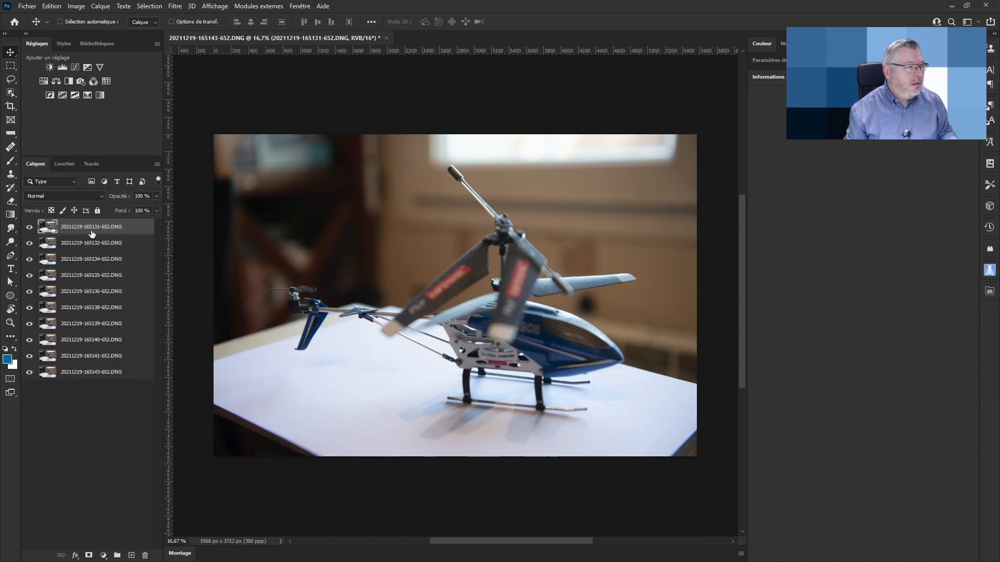
pyautogui.click(29, 228)
pyautogui.click(29, 243)
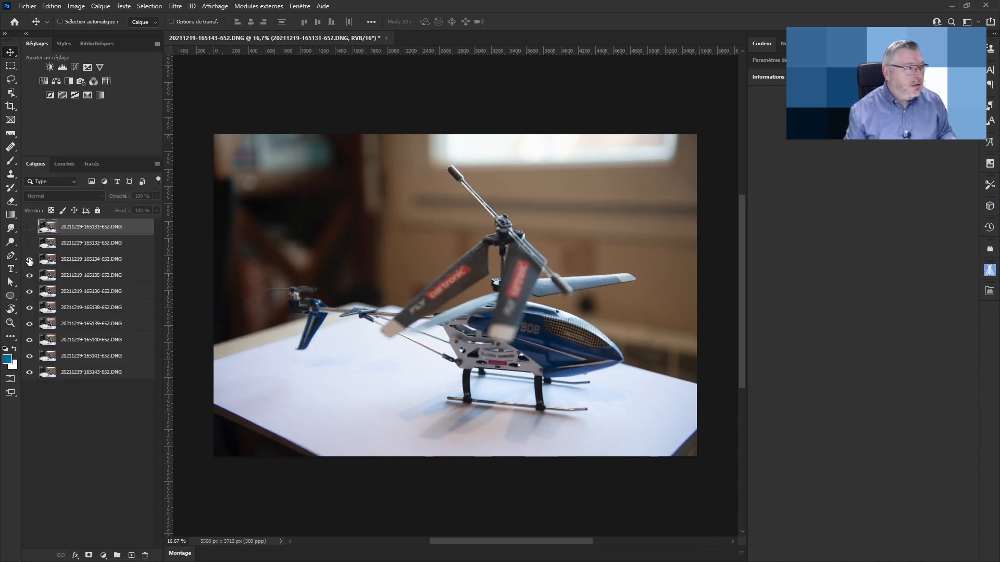
pyautogui.click(29, 259)
pyautogui.click(30, 275)
pyautogui.click(29, 292)
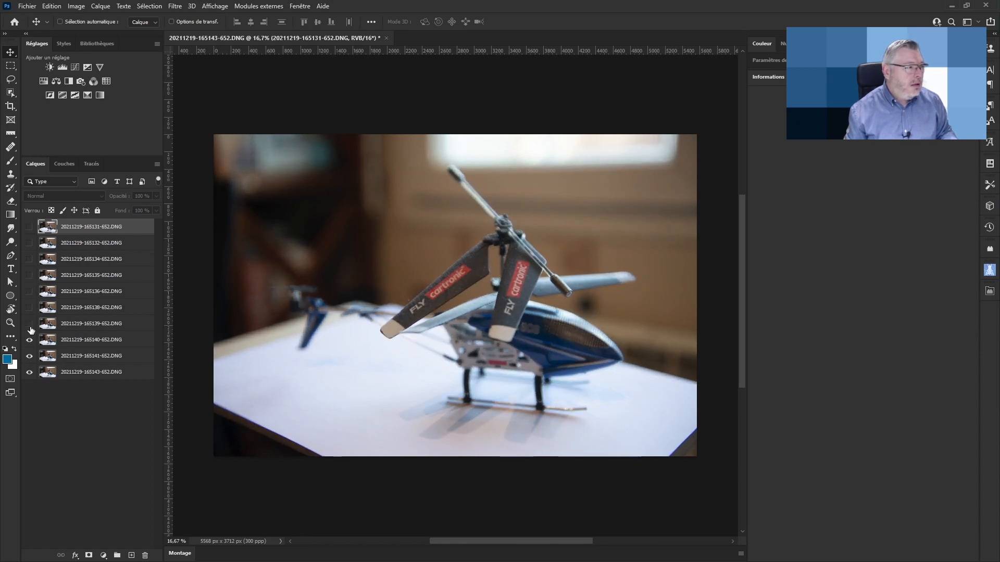
pyautogui.moveTo(29, 308); pyautogui.dragTo(30, 228)
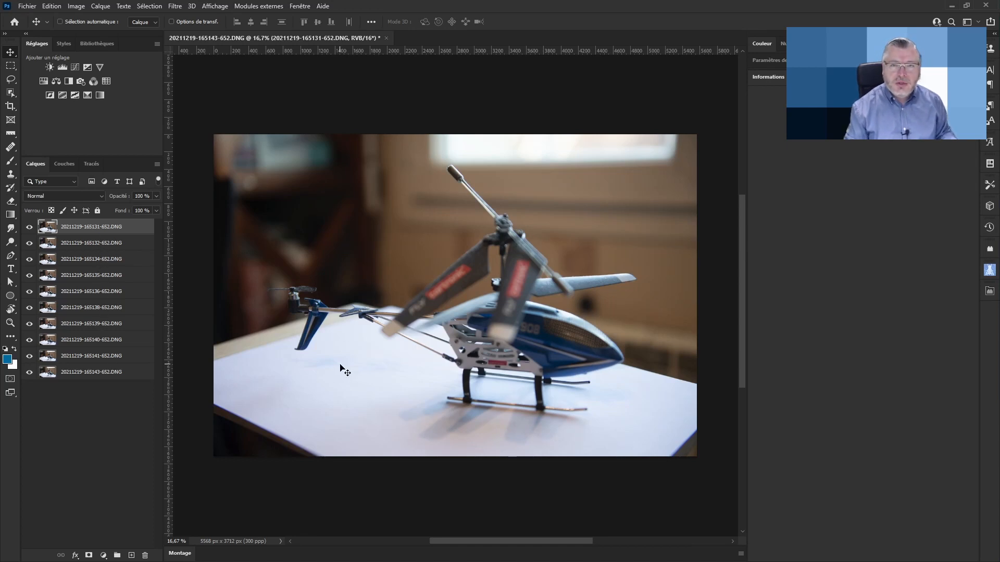
# Step: Auto-blend all ten layers by stacking the images, with seamless tones and colors and content-aware fill for transparent areas
pyautogui.keyDown('shift'); pyautogui.click(80, 373); pyautogui.keyUp('shift')
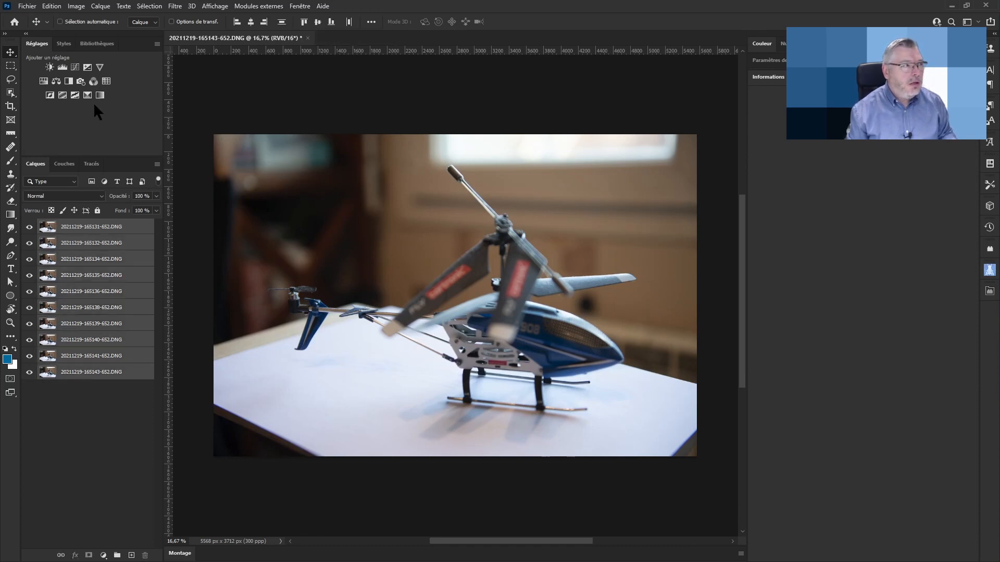
pyautogui.click(50, 7)
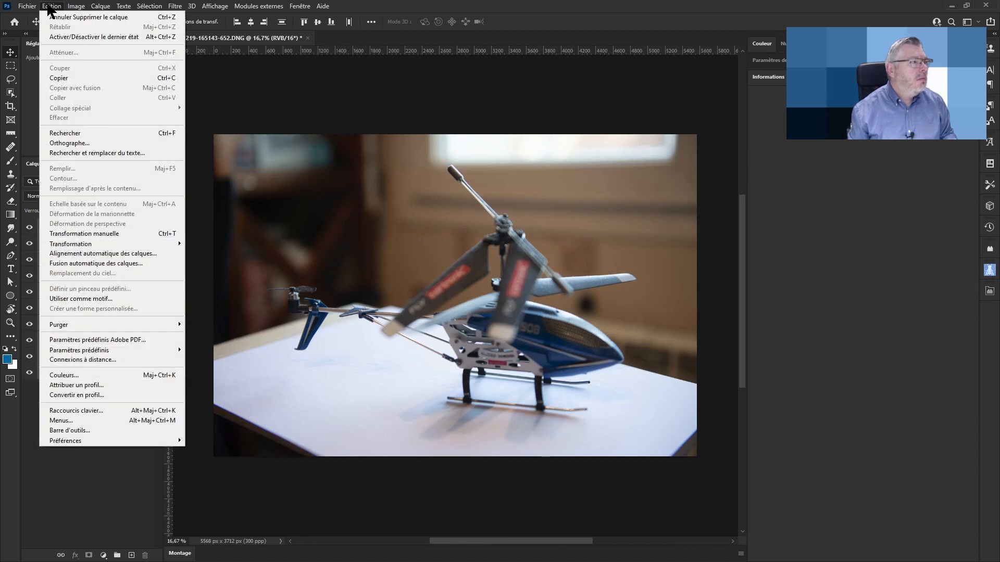
pyautogui.click(110, 264)
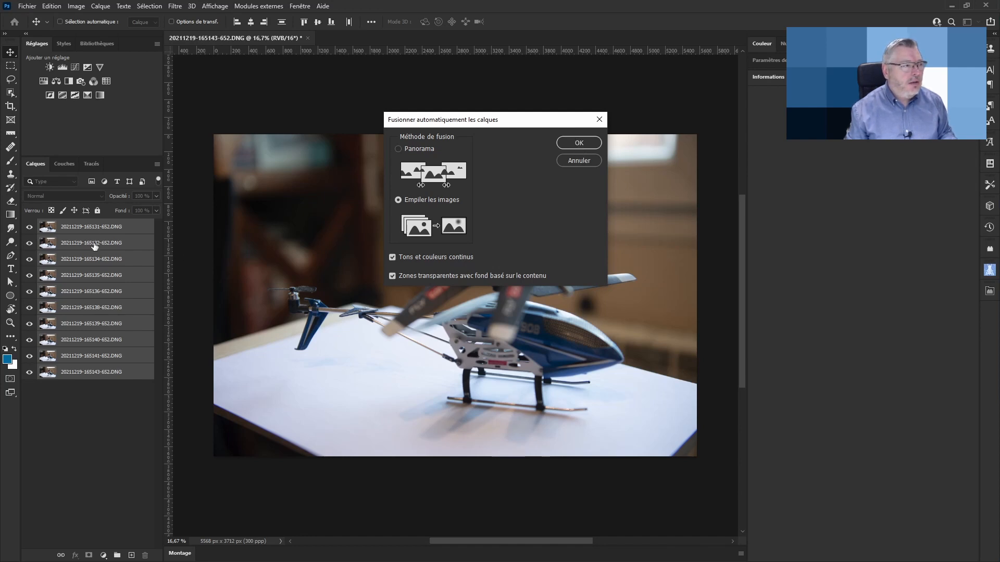
pyautogui.click(575, 144)
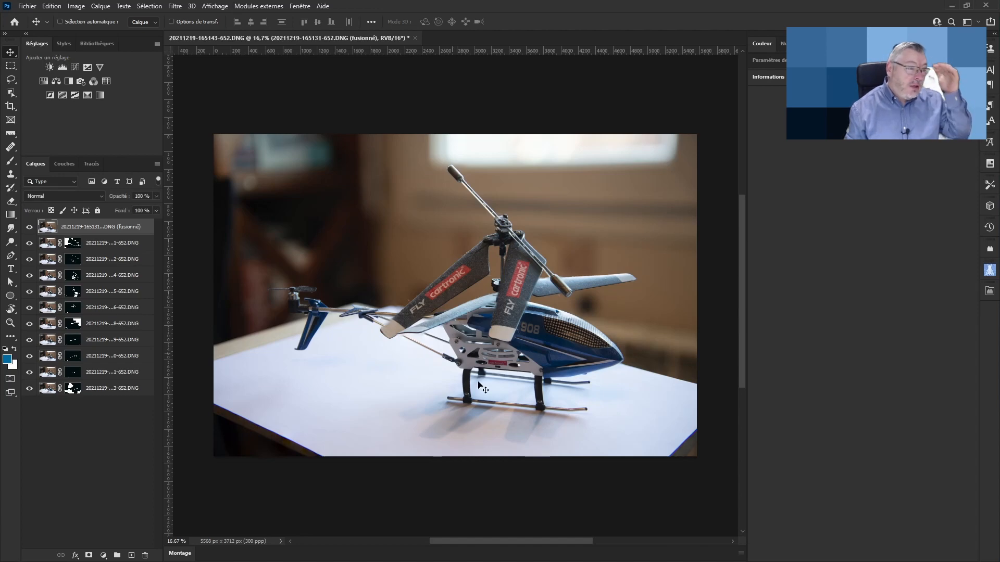
# Step: Examine the sharpness of the blended helicopter up close, from the rotor blades to the tail
pyautogui.moveTo(495, 328); pyautogui.dragTo(543, 328)
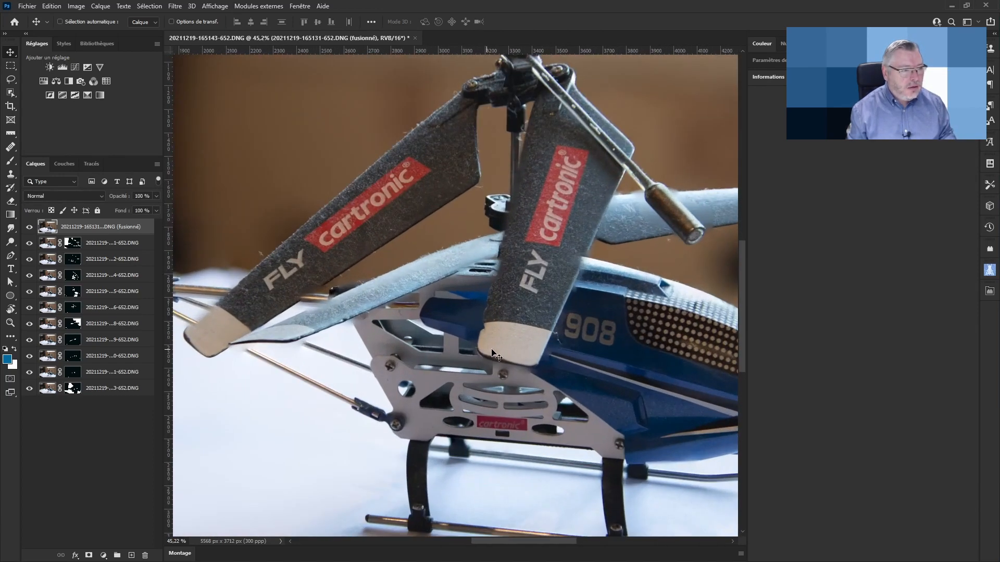
pyautogui.moveTo(365, 318); pyautogui.dragTo(597, 334)
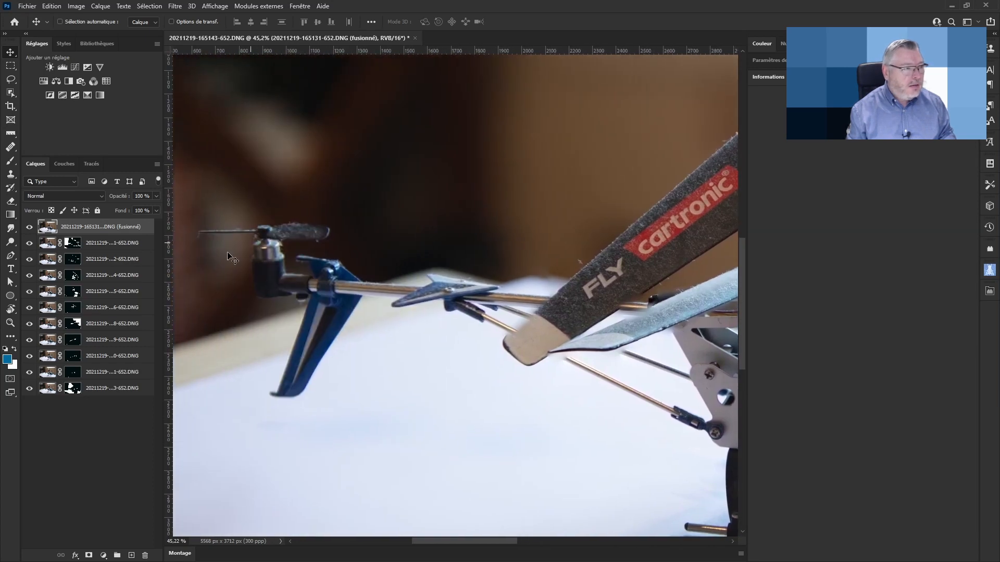
pyautogui.scroll(-3, 438, 312)
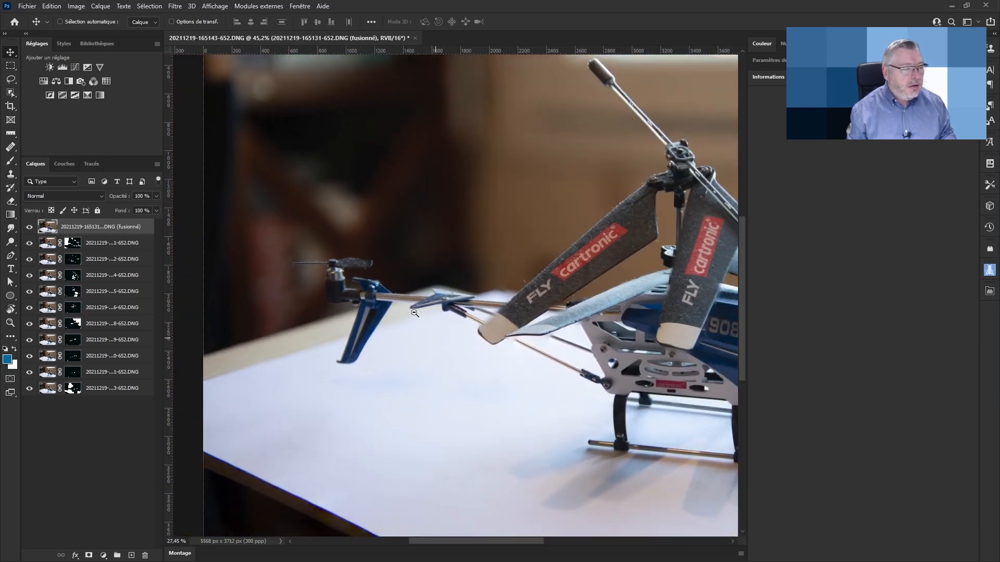
pyautogui.scroll(-3, 495, 311)
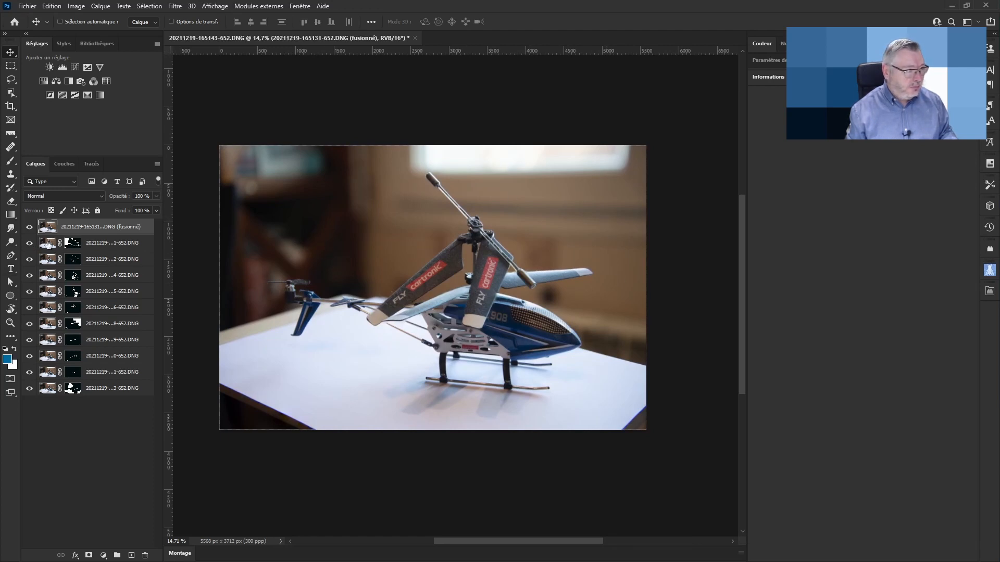
# Step: Compare the image with and without the merged top layer, leaving that layer hidden
pyautogui.click(29, 228)
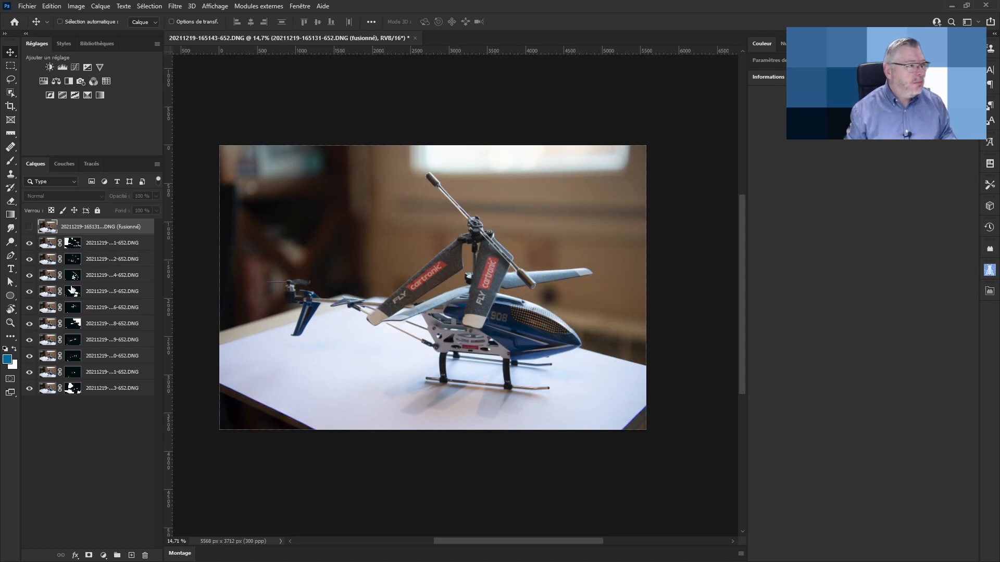
pyautogui.click(30, 228)
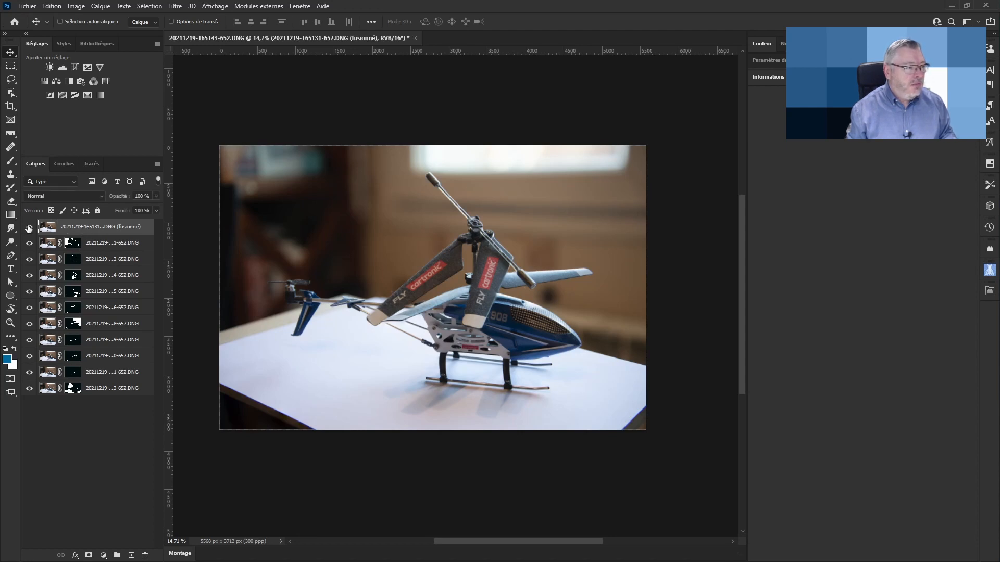
pyautogui.click(30, 228)
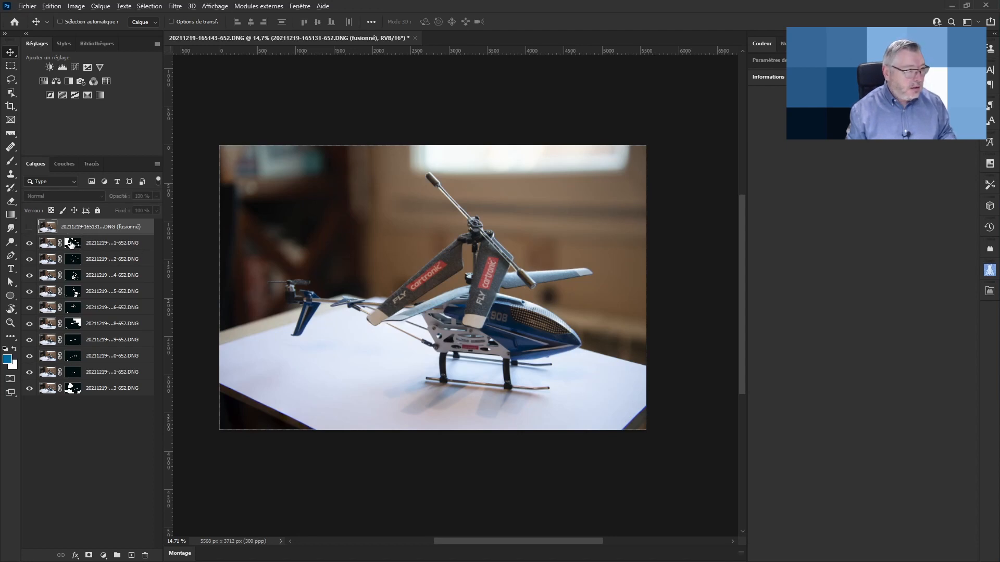
pyautogui.moveTo(72, 245)
pyautogui.mouseDown()
pyautogui.moveTo(94, 245)
pyautogui.moveTo(79, 245)
pyautogui.mouseUp()
pyautogui.keyDown('alt'); pyautogui.click(80, 245); pyautogui.keyUp('alt')
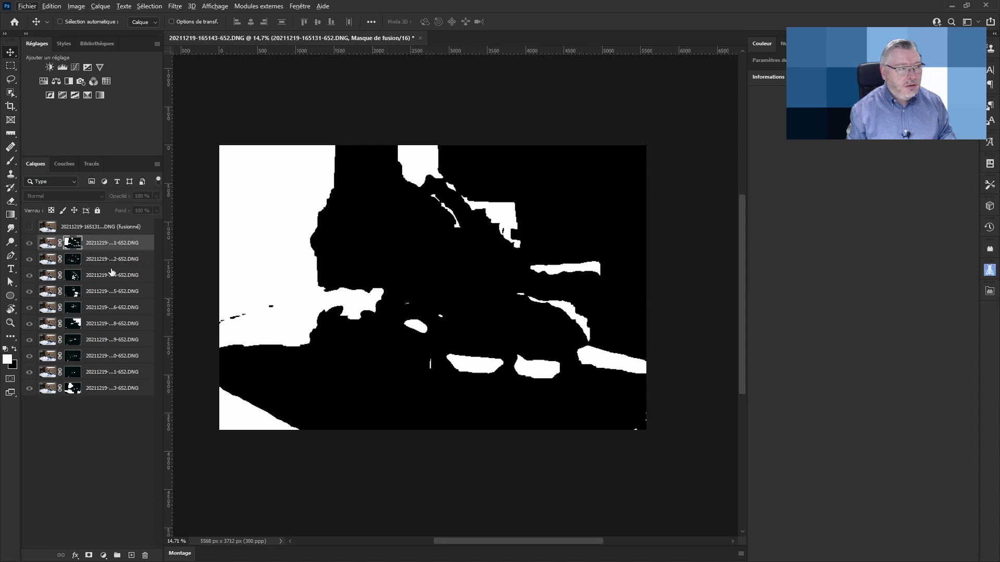
pyautogui.keyDown('alt'); pyautogui.click(75, 248); pyautogui.keyUp('alt')
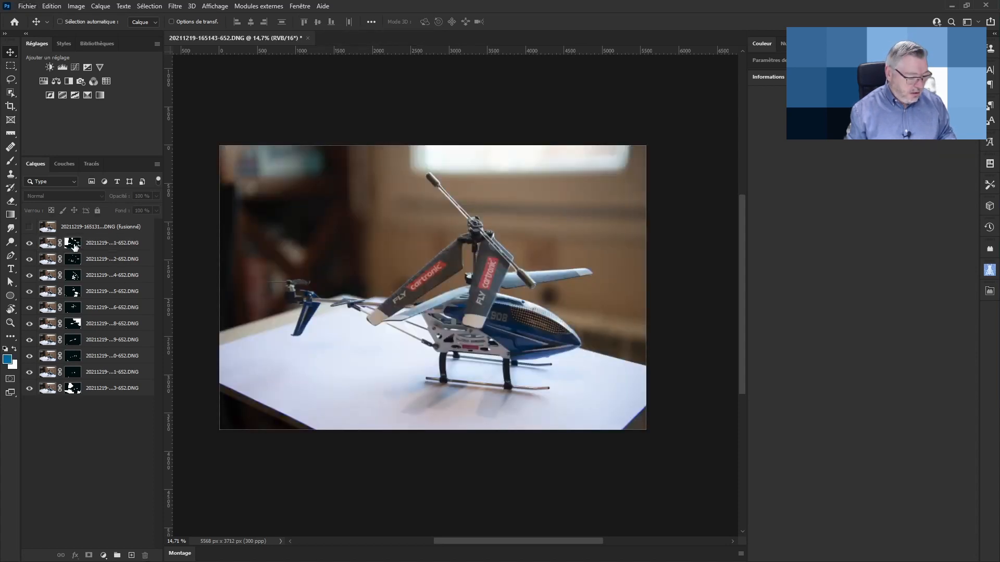
pyautogui.keyDown('shift'); pyautogui.click(75, 247); pyautogui.keyUp('shift')
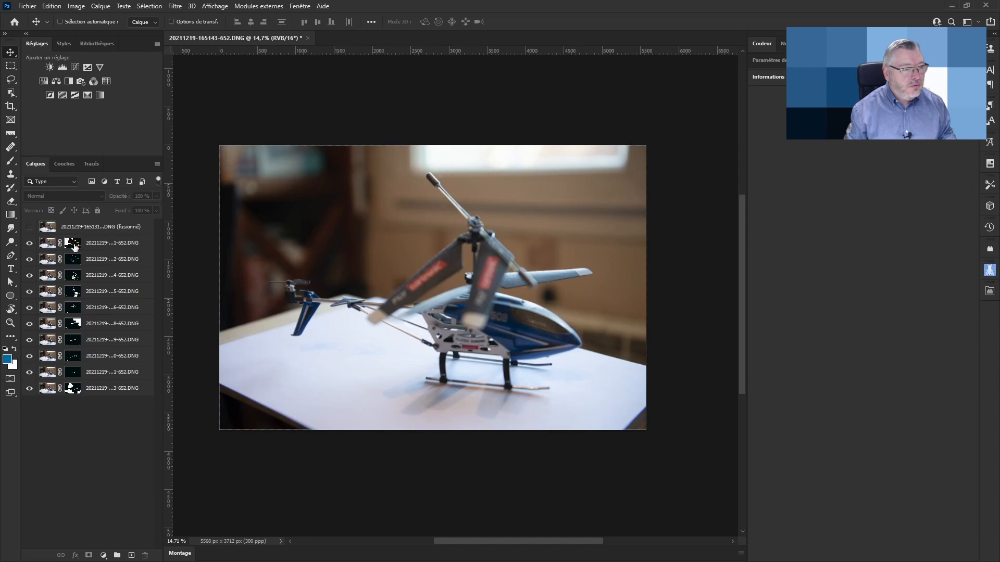
pyautogui.keyDown('shift'); pyautogui.click(75, 248); pyautogui.keyUp('shift')
pyautogui.keyDown('shift'); pyautogui.click(75, 247); pyautogui.keyUp('shift')
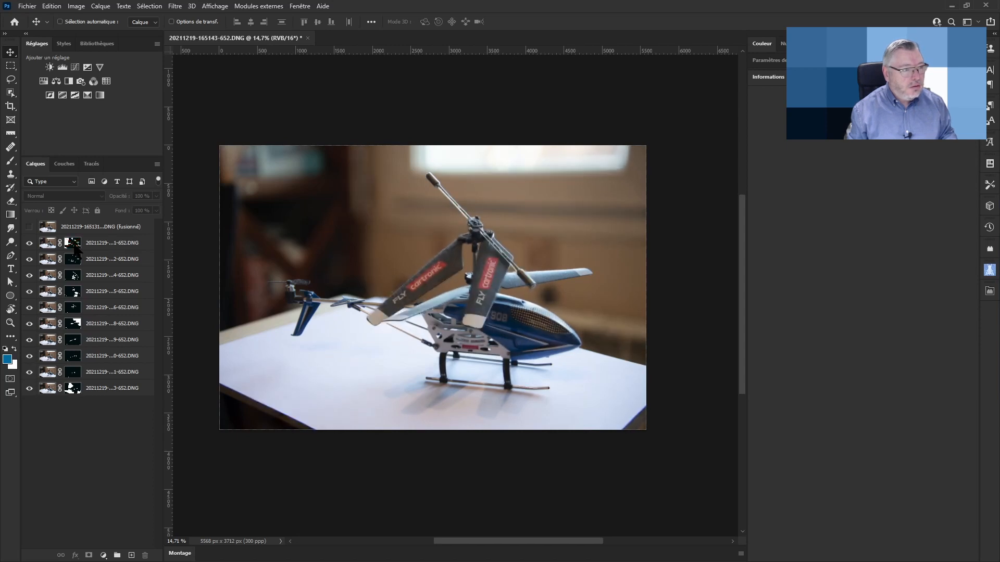
pyautogui.keyDown('shift'); pyautogui.click(74, 248); pyautogui.keyUp('shift')
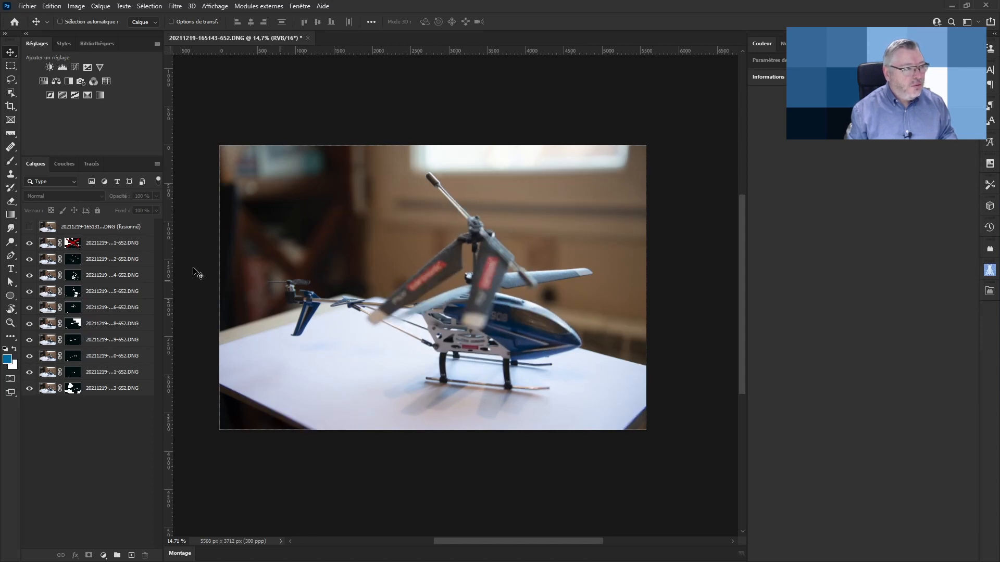
pyautogui.keyDown('shift'); pyautogui.click(74, 245); pyautogui.keyUp('shift')
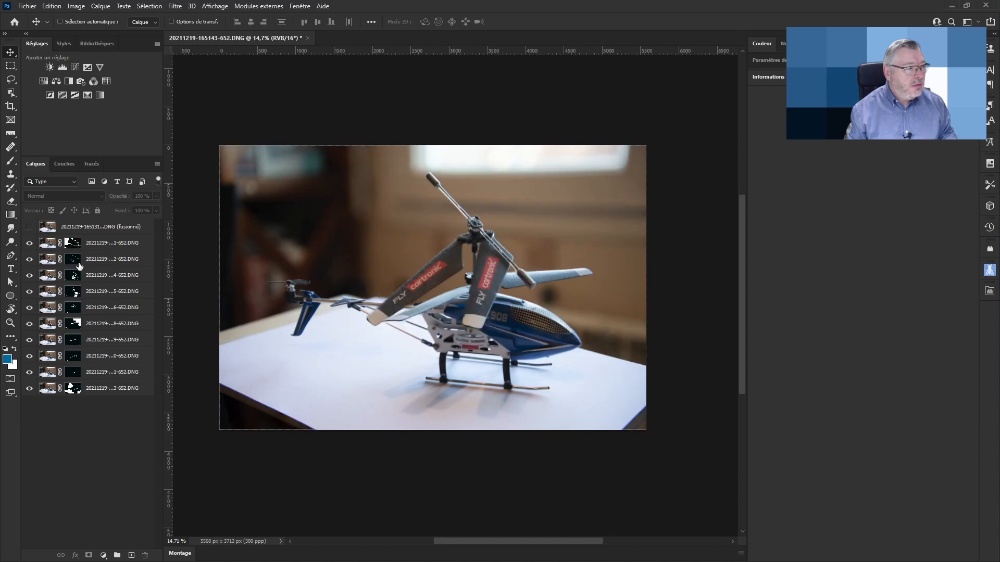
pyautogui.keyDown('shift'); pyautogui.click(75, 263); pyautogui.keyUp('shift')
pyautogui.keyDown('shift'); pyautogui.click(76, 264); pyautogui.keyUp('shift')
pyautogui.keyDown('shift'); pyautogui.click(74, 276); pyautogui.keyUp('shift')
pyautogui.keyDown('shift'); pyautogui.click(75, 296); pyautogui.keyUp('shift')
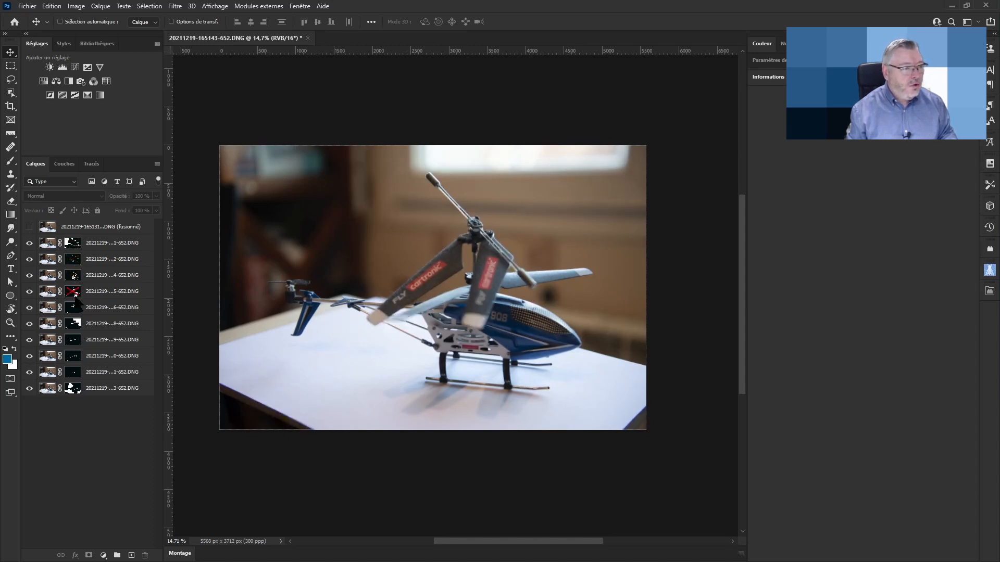
pyautogui.keyDown('shift'); pyautogui.click(74, 295); pyautogui.keyUp('shift')
pyautogui.keyDown('shift'); pyautogui.click(74, 309); pyautogui.keyUp('shift')
pyautogui.keyDown('shift'); pyautogui.click(76, 311); pyautogui.keyUp('shift')
pyautogui.keyDown('shift'); pyautogui.click(76, 325); pyautogui.keyUp('shift')
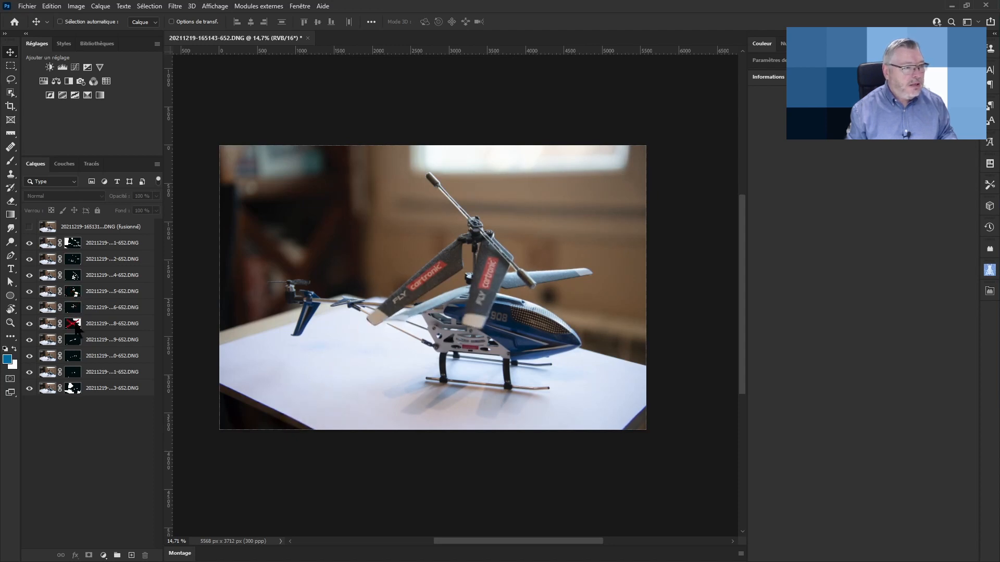